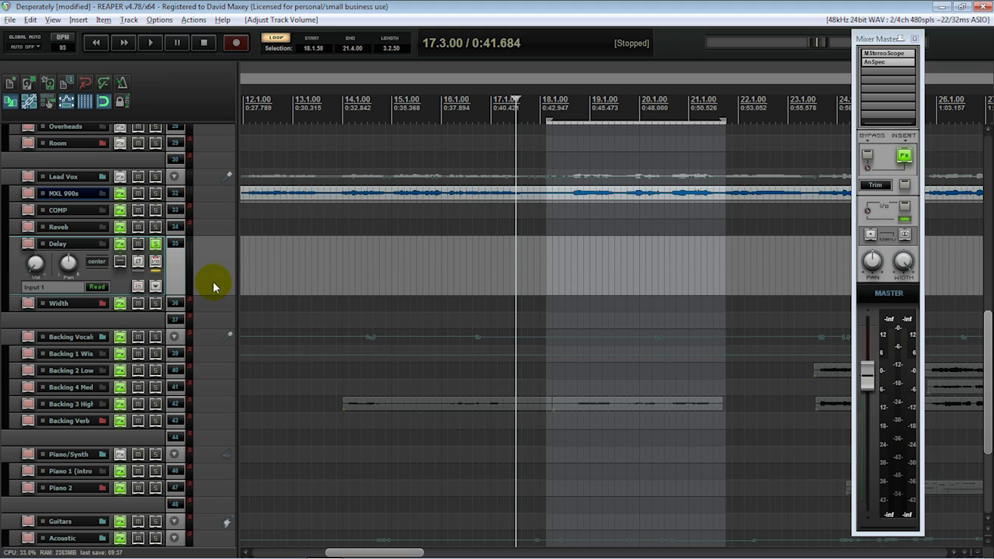
Audition the vocal phrase starting at bar 18, then solo the Delay track.
click(536, 110)
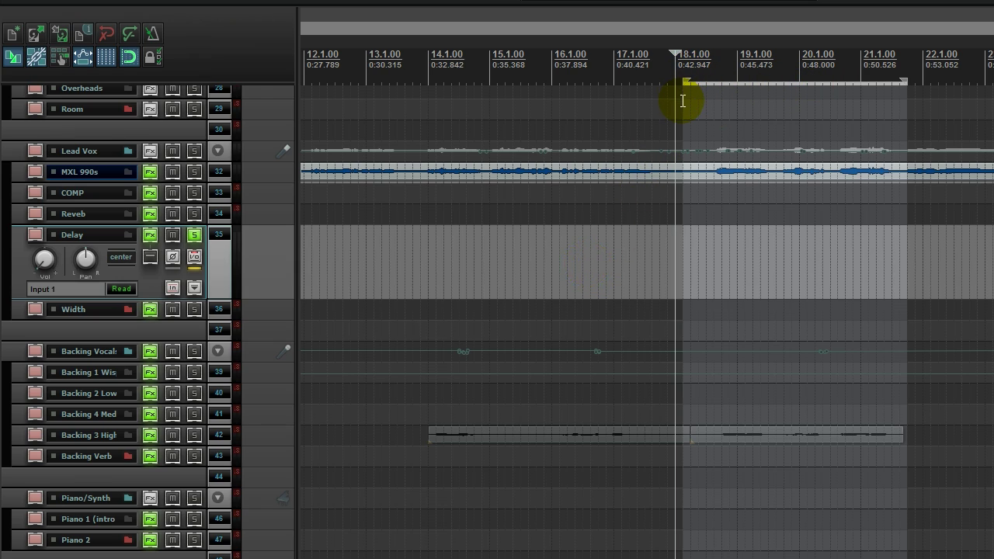
click(688, 67)
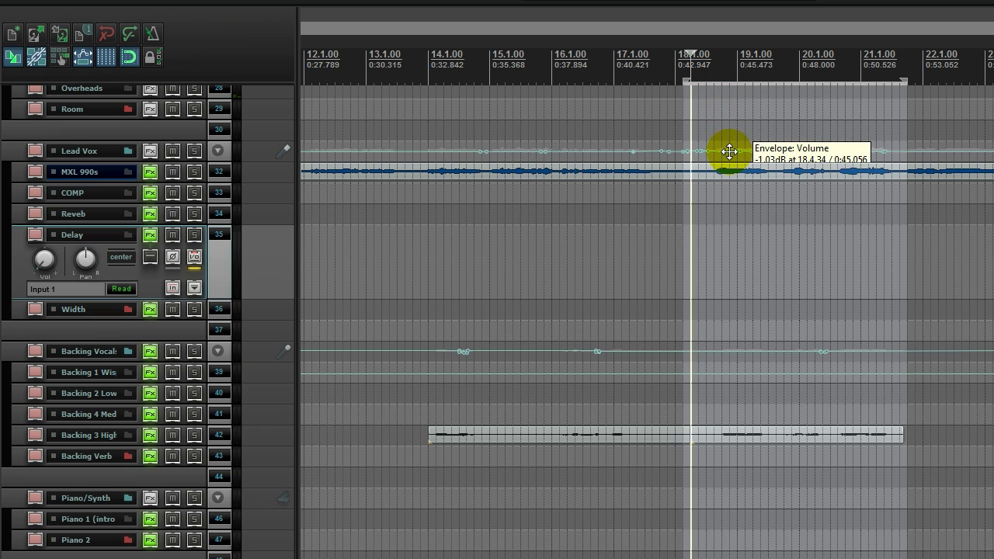
key(space)
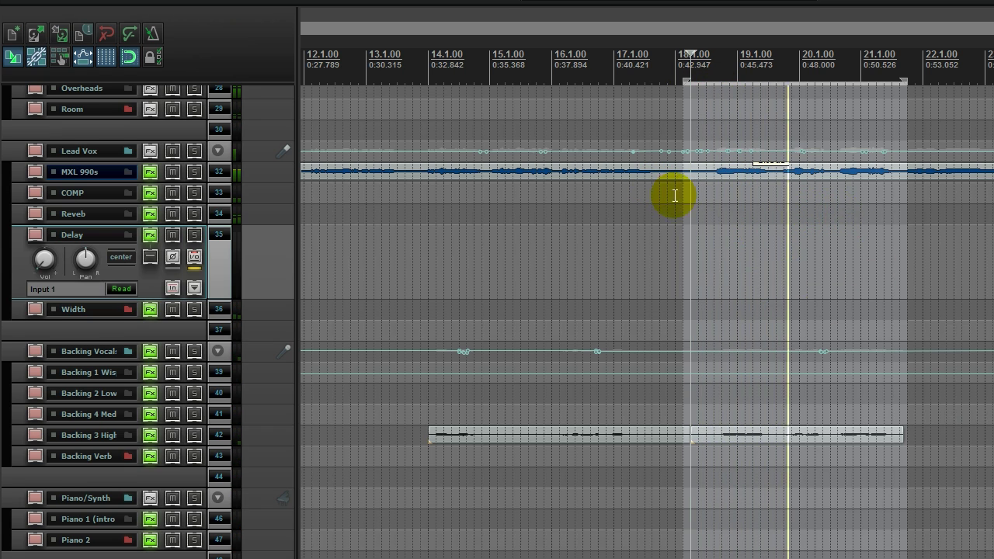
key(space)
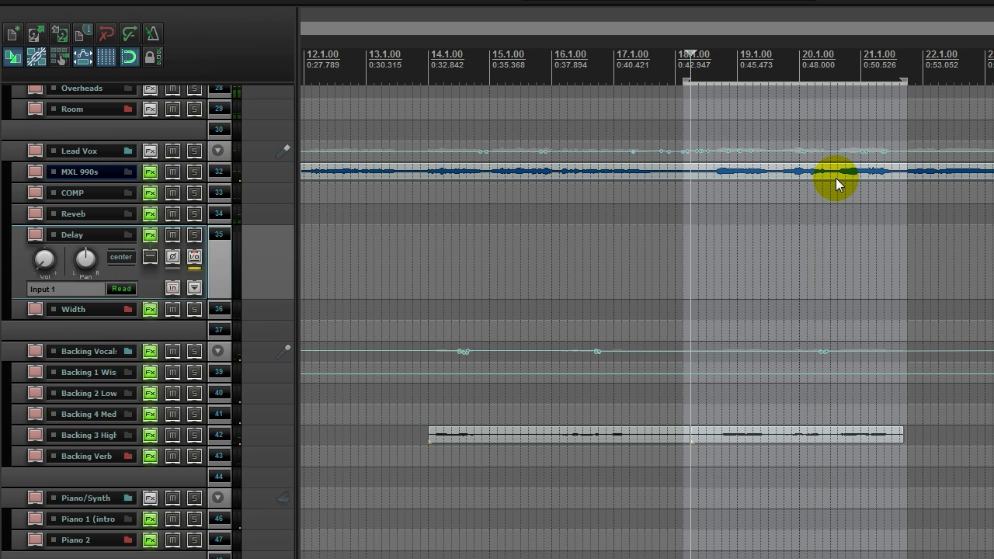
click(747, 78)
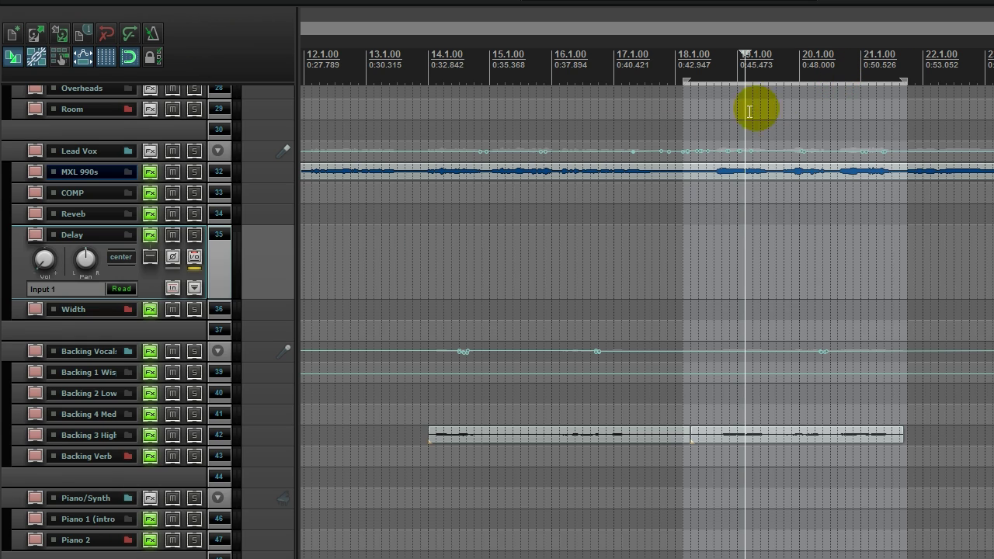
click(195, 234)
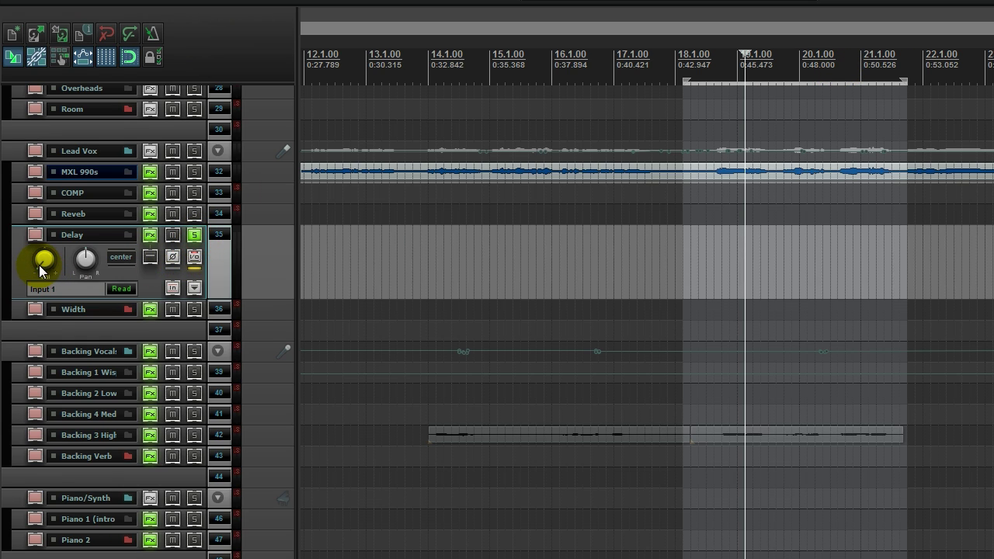
Lower the Delay track's volume and play from bar 20 to hear the delay.
drag(41, 268, 41, 281)
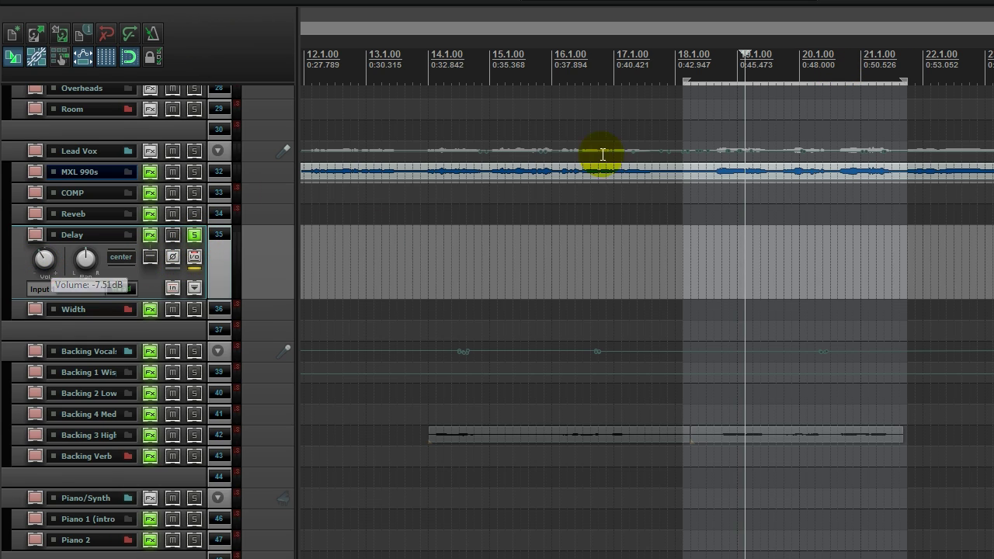
click(802, 74)
key(space)
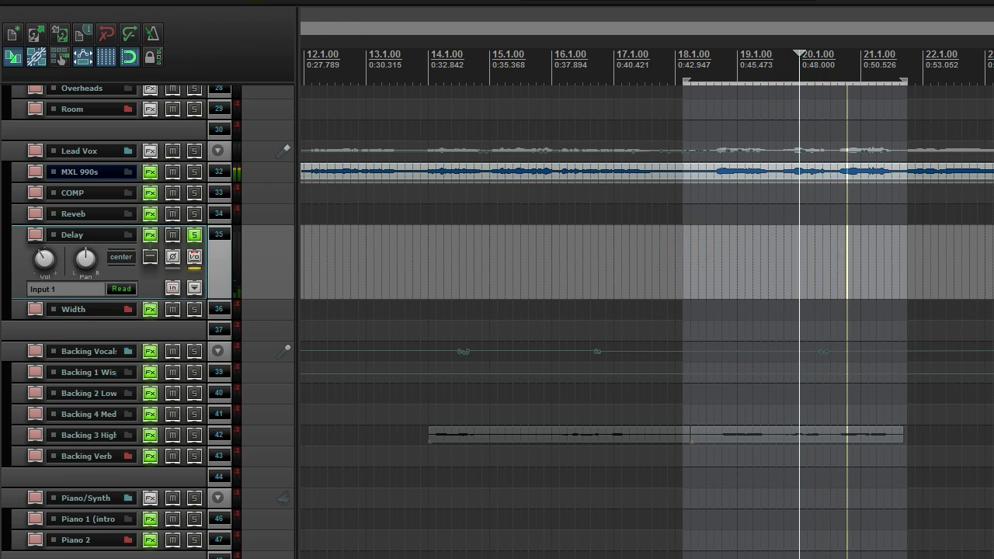
key(space)
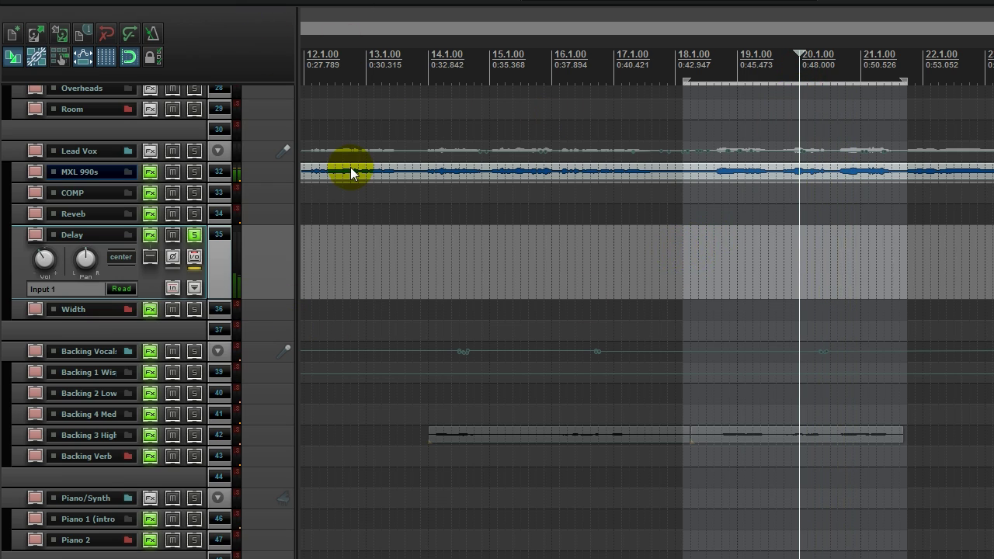
Unsolo the Delay track and pull its Vol knob down to -inf dB.
click(194, 235)
drag(44, 258, 45, 296)
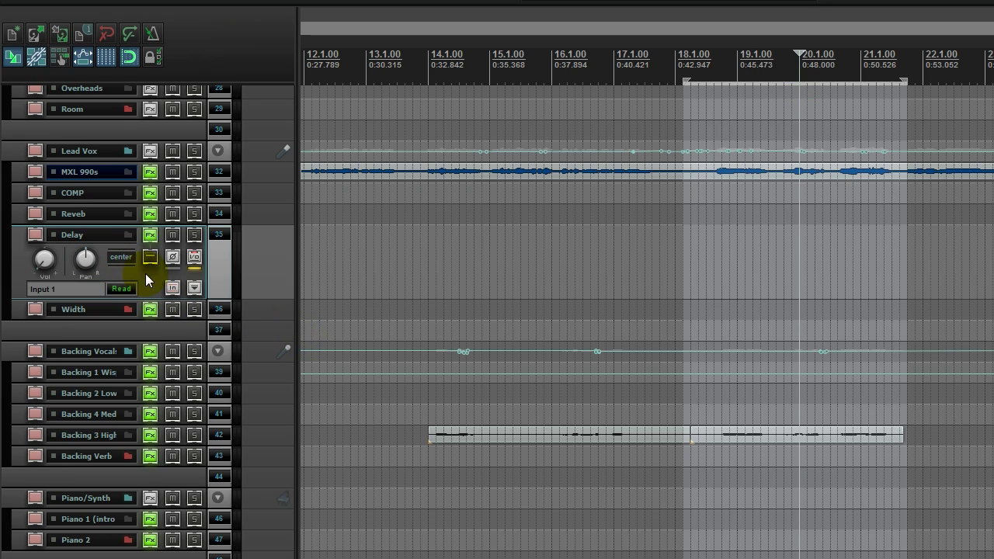
drag(38, 268, 38, 311)
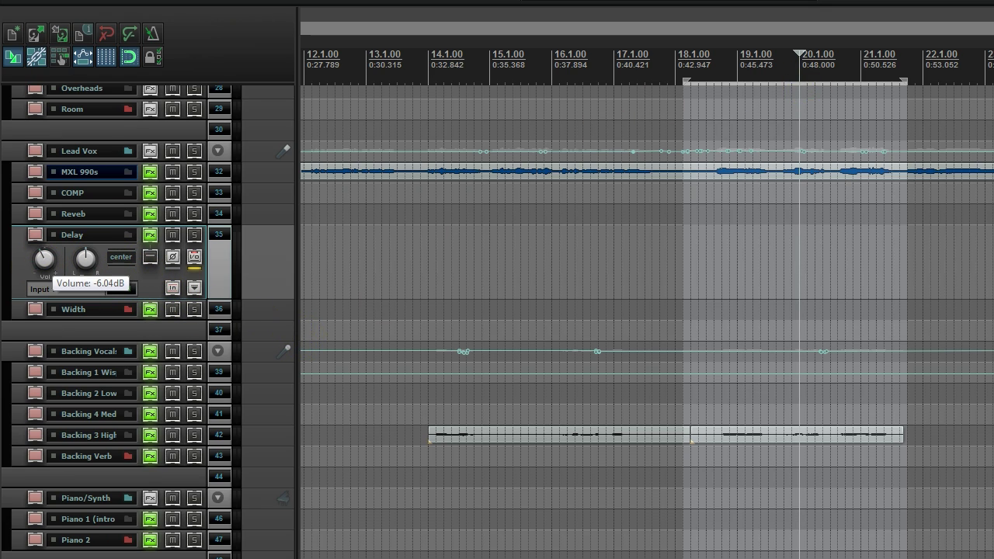
drag(44, 260, 44, 326)
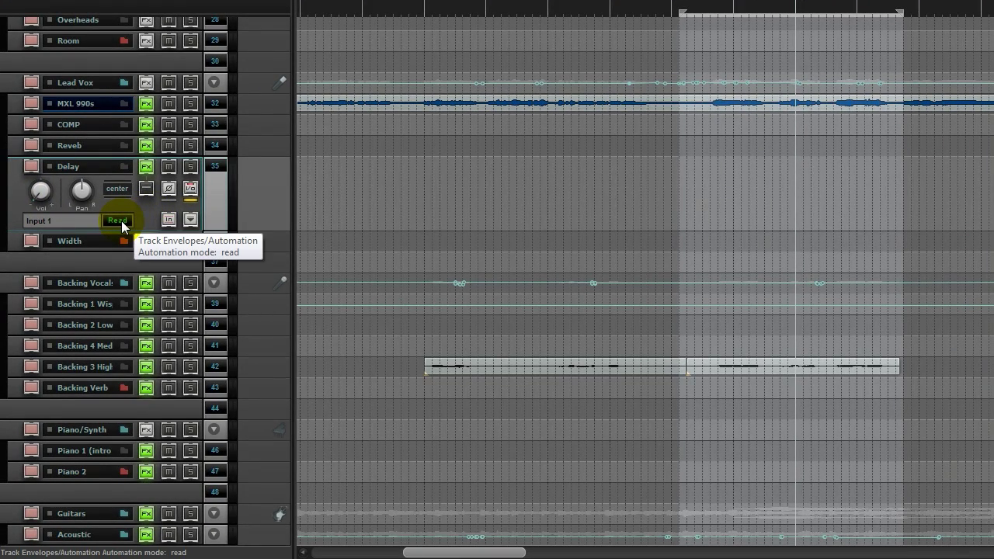
Change the Delay track's automation mode from Read to Write.
click(121, 225)
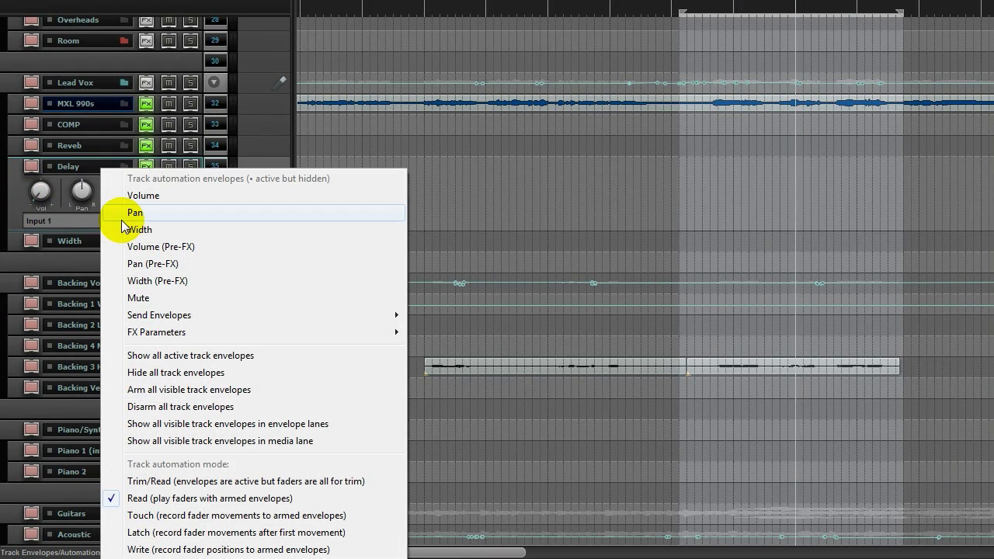
mouse_move(266, 332)
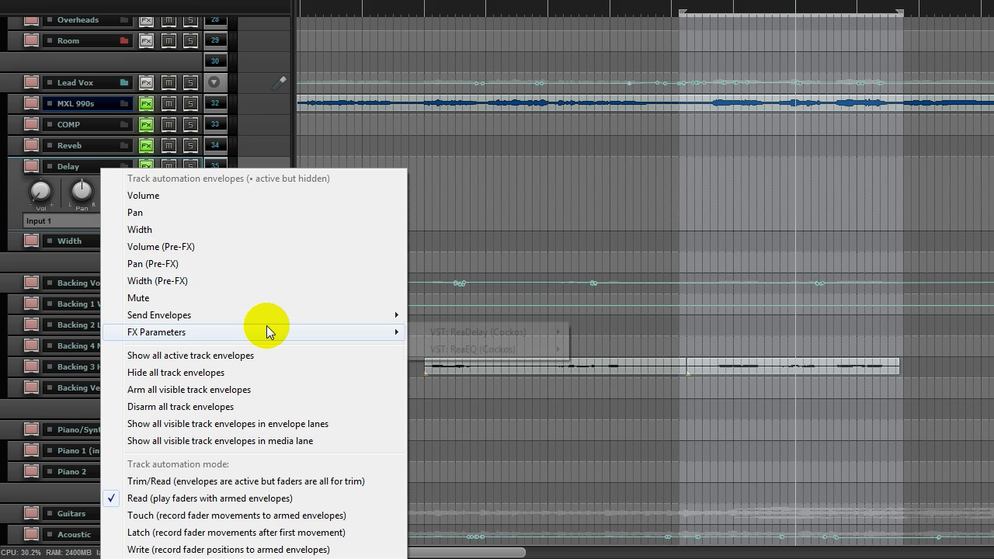
key(Escape)
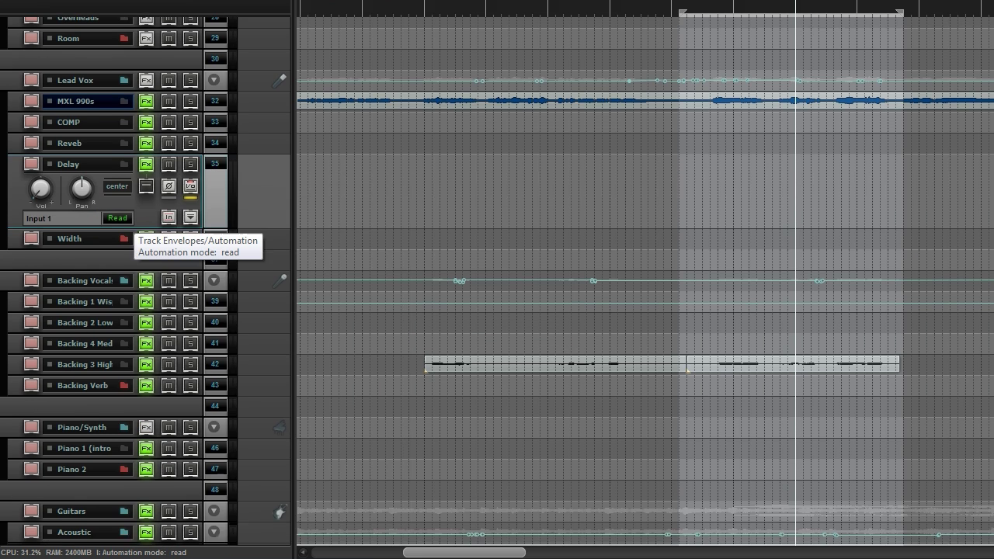
scroll(124, 225, down, 5)
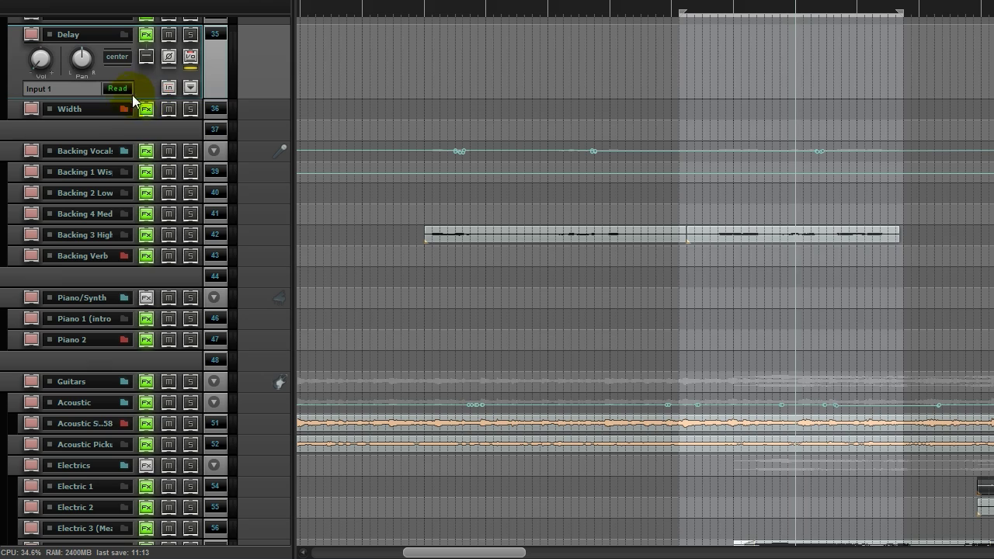
click(120, 88)
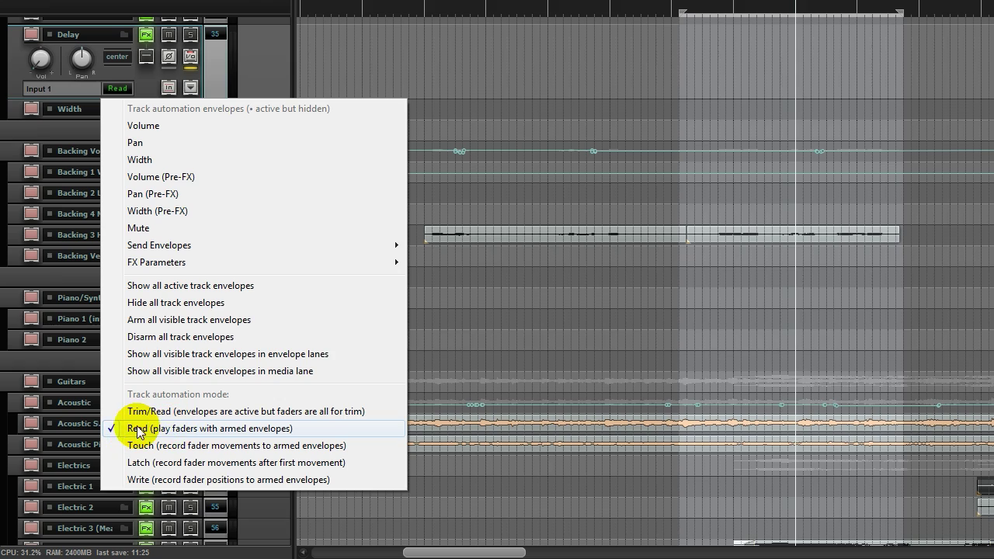
click(143, 481)
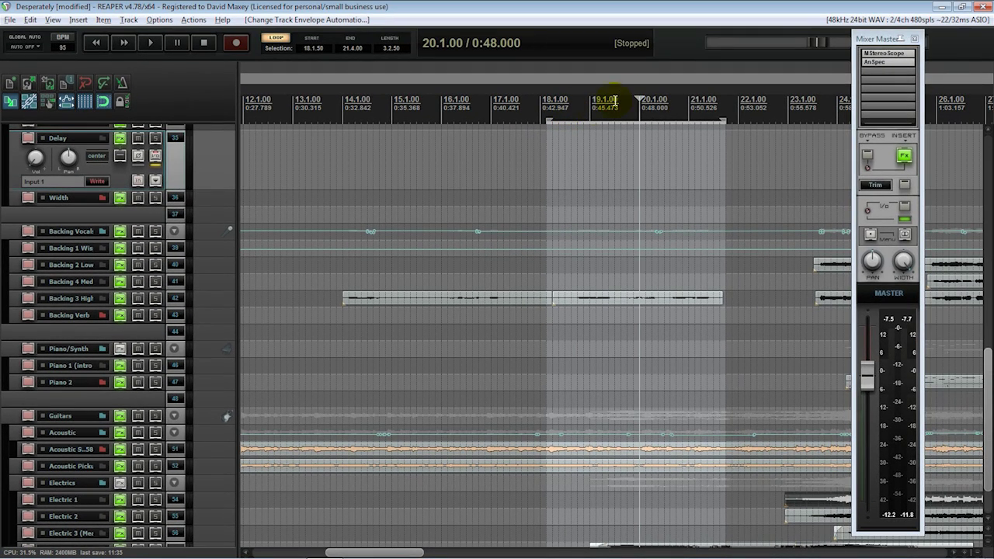
From 18.1.50, record a Delay volume swell peaking near +3.49 dB around bar 20.
drag(574, 106, 548, 107)
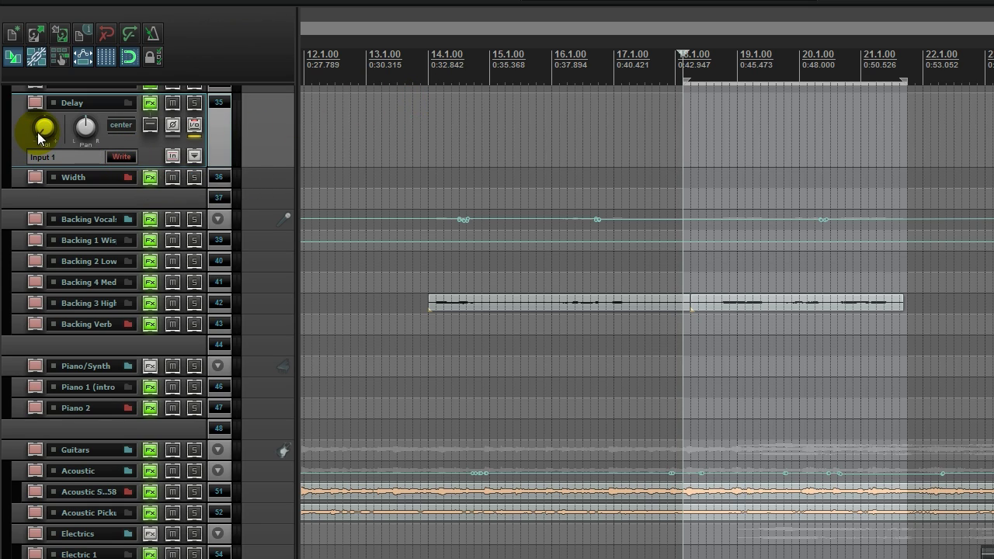
key(space)
drag(44, 134, 85, 164)
key(space)
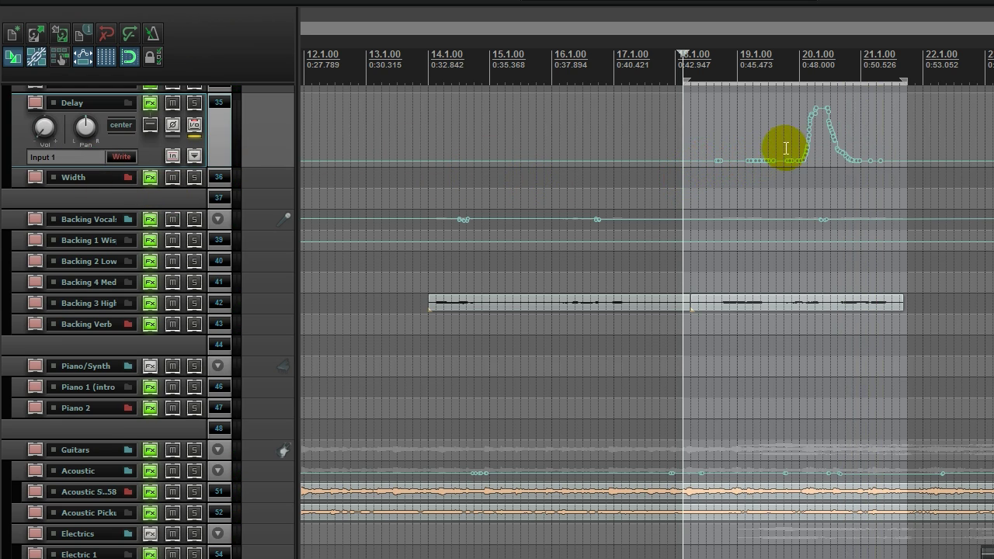
drag(815, 122, 843, 138)
click(858, 152)
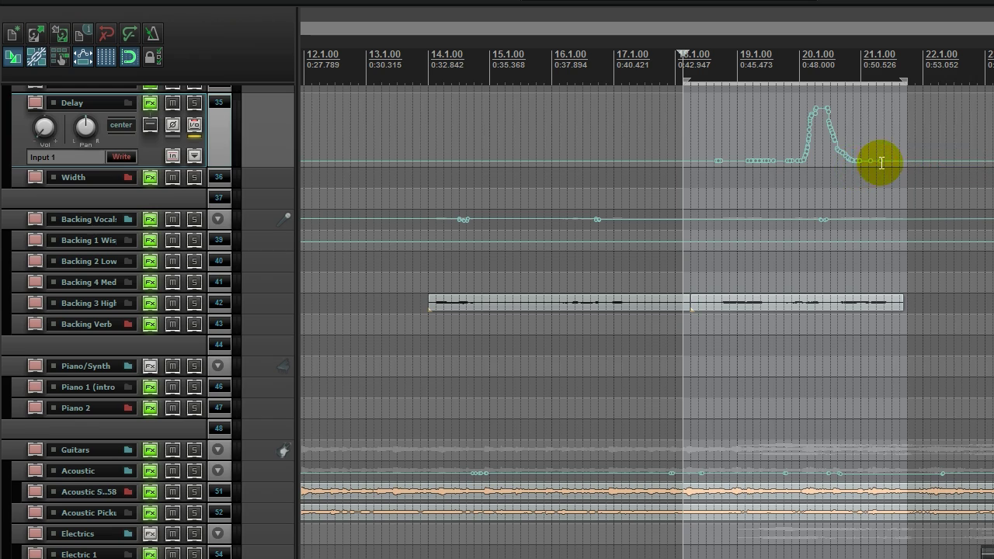
Return the Delay track's automation to Read and play back the swell around bar 20.
click(122, 161)
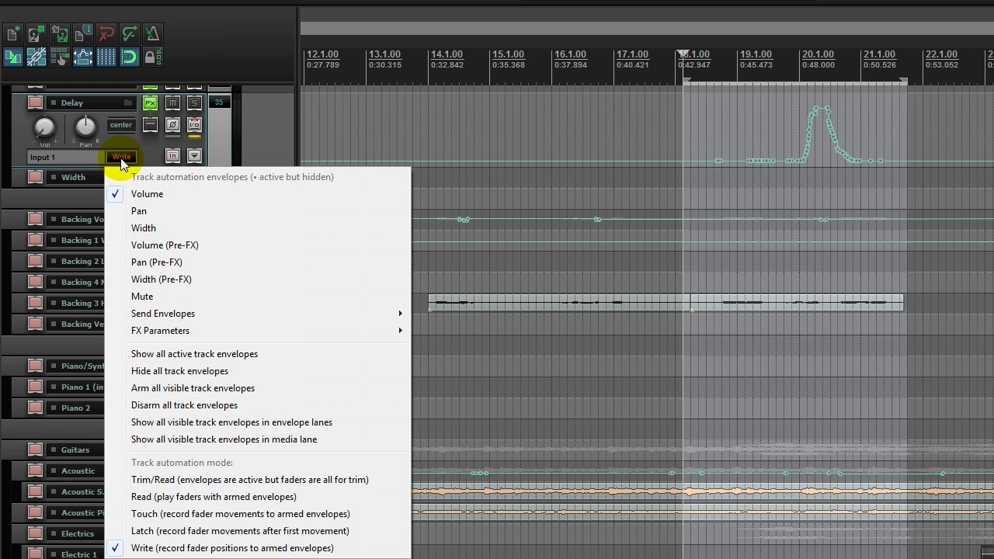
click(167, 498)
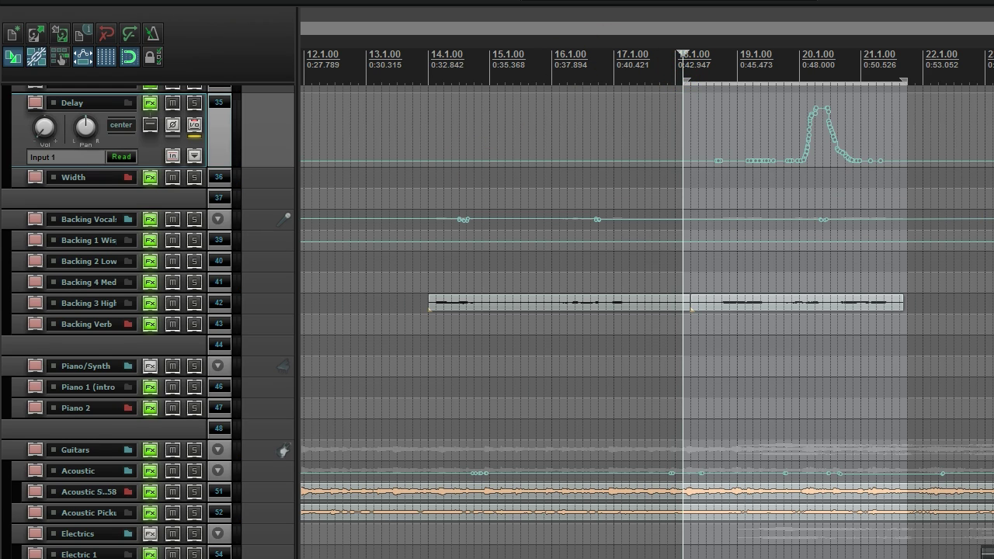
scroll(497, 311, up, 3)
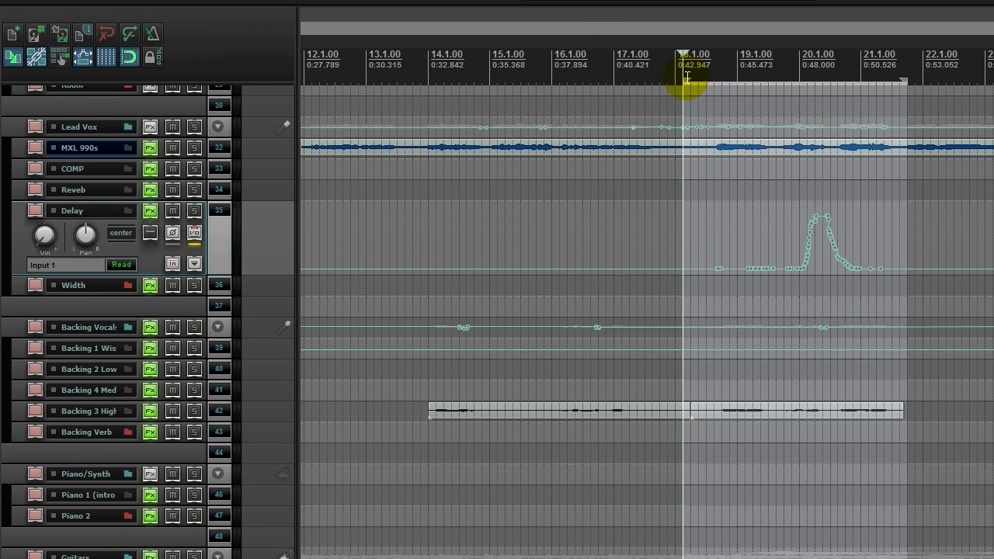
key(space)
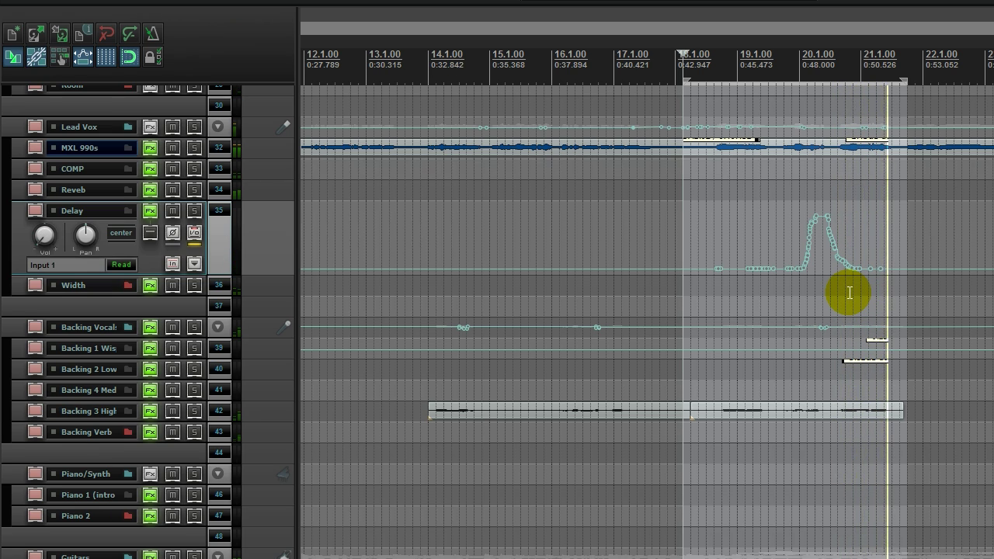
key(space)
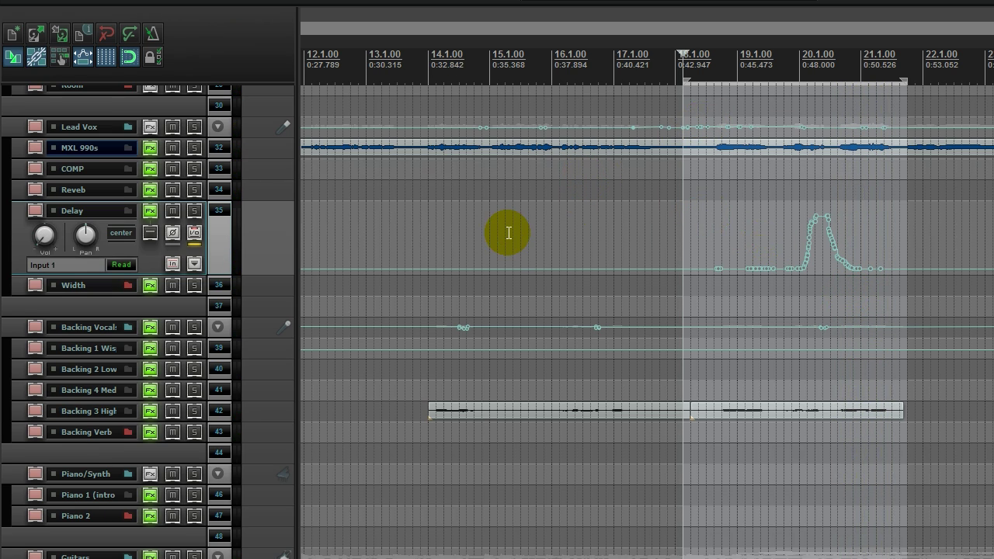